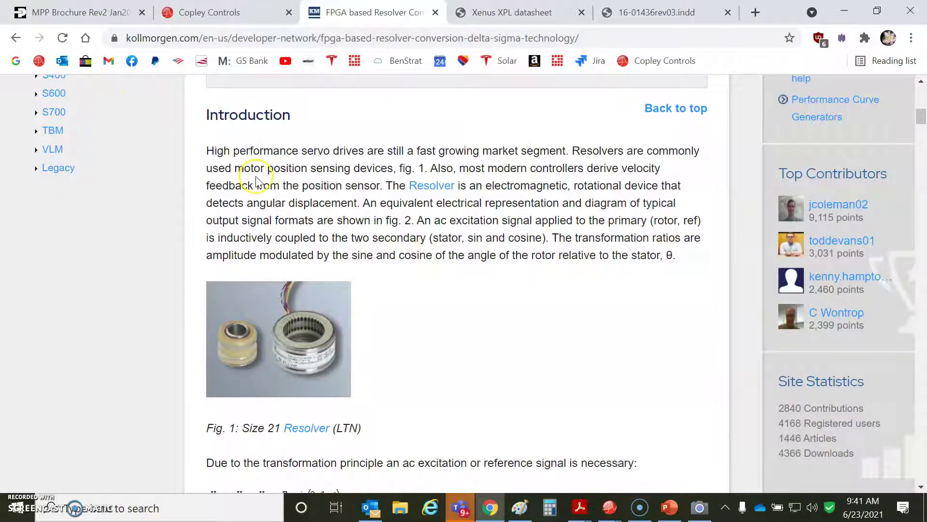
Step: Step through the MPP brochure's resolver hits to its Resolver Feedback pinout and schematic, then return to Copley products
left_click(95, 14)
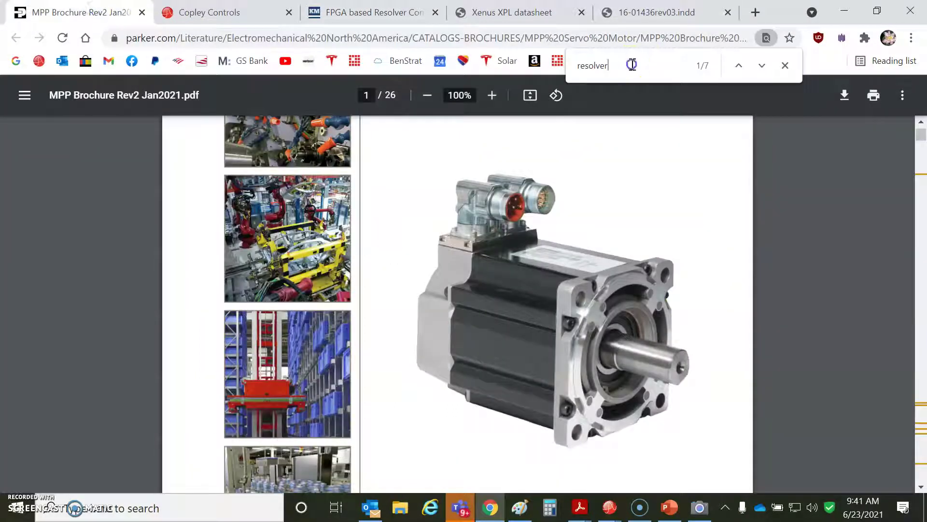
key("Return")
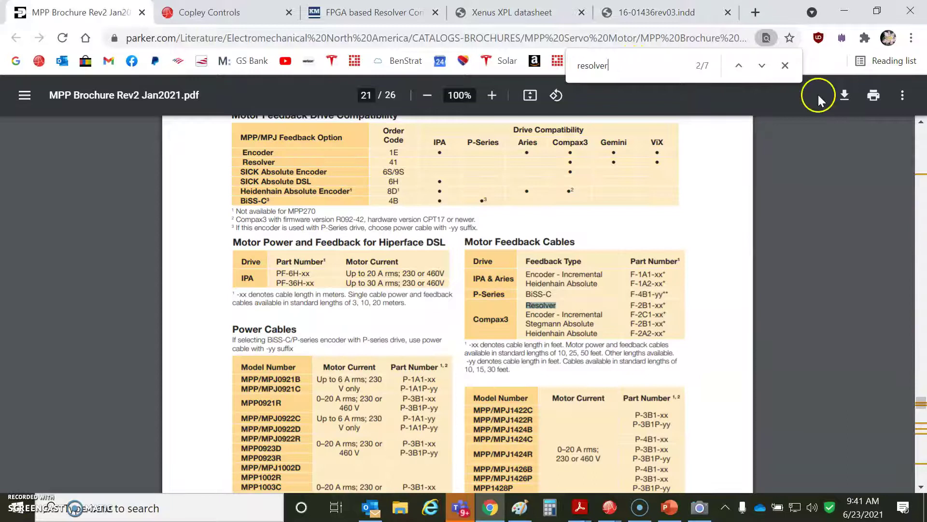
left_click(763, 65)
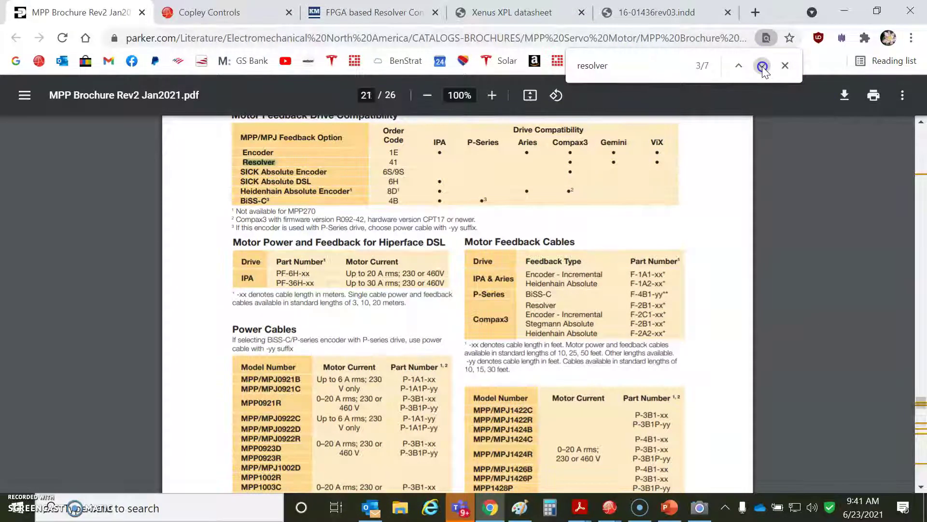
left_click(762, 66)
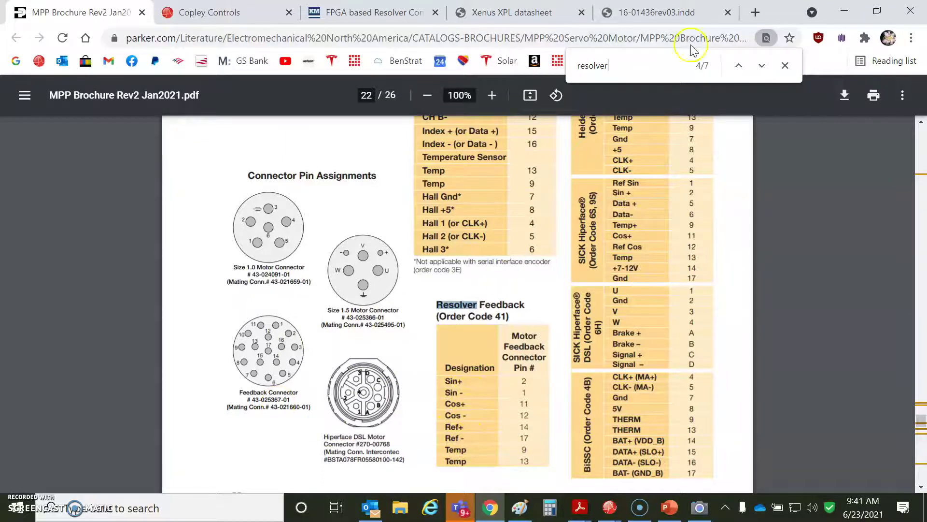
left_click(763, 66)
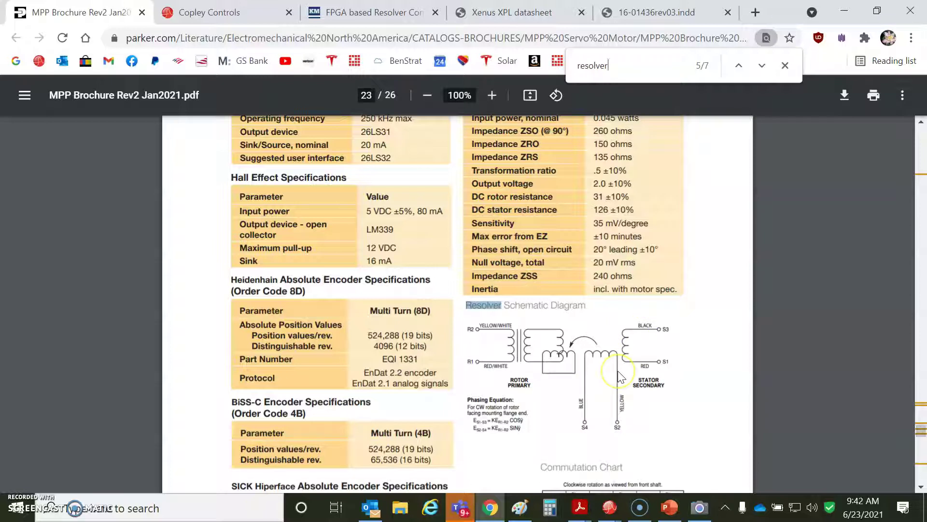
left_click(213, 14)
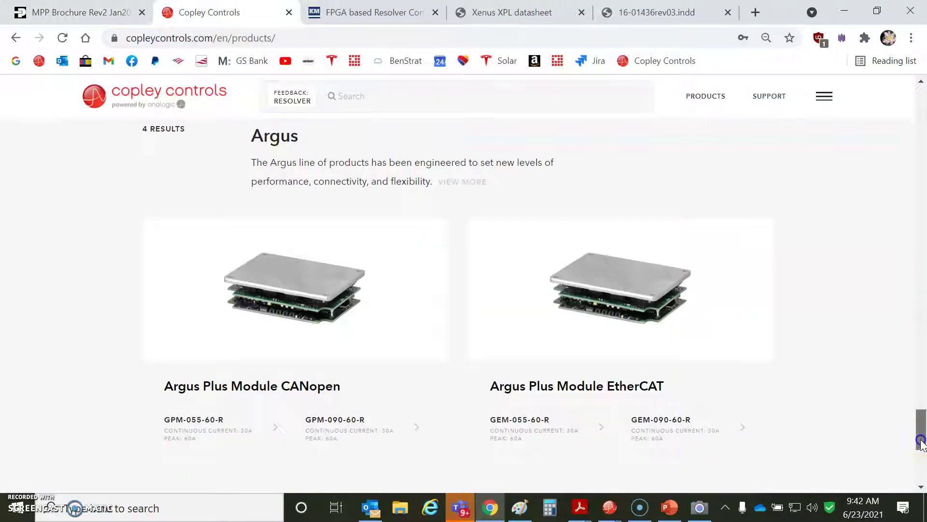
Step: Scroll up through the four resolver-feedback product results, then return to the Kollmorgen resolver article
left_click_drag(921, 440, 923, 170)
left_click(361, 15)
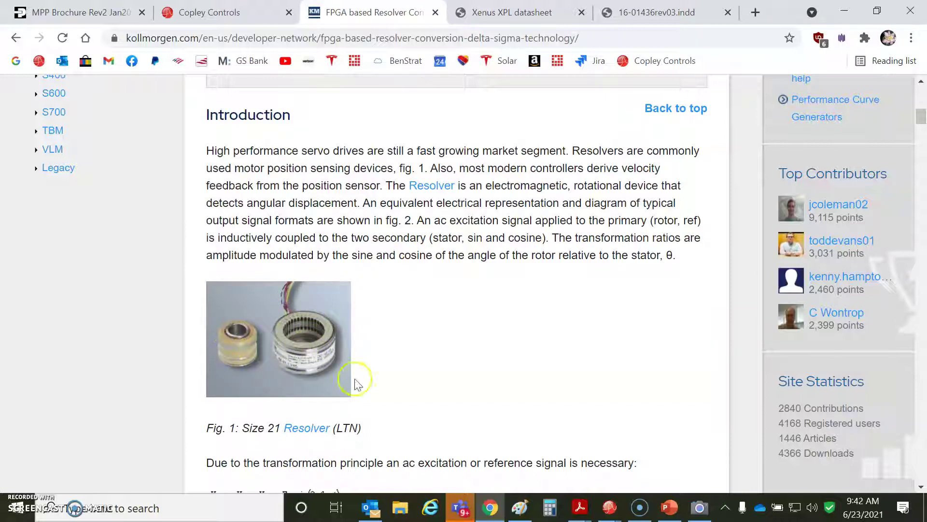
Step: Read the Kollmorgen article from Fig. 2 and the RDC waveforms down to Fig. 13, then bring up PowerPoint
left_click_drag(922, 114, 923, 133)
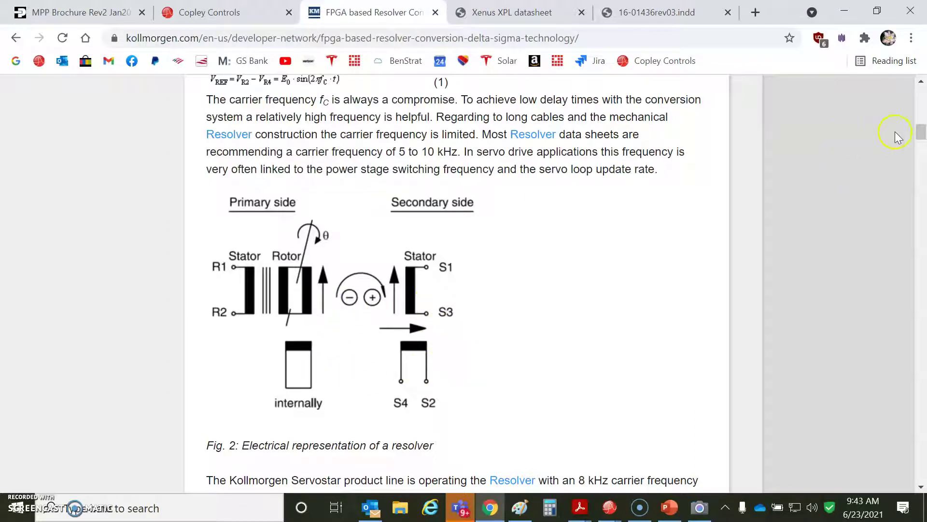
left_click_drag(923, 140, 924, 151)
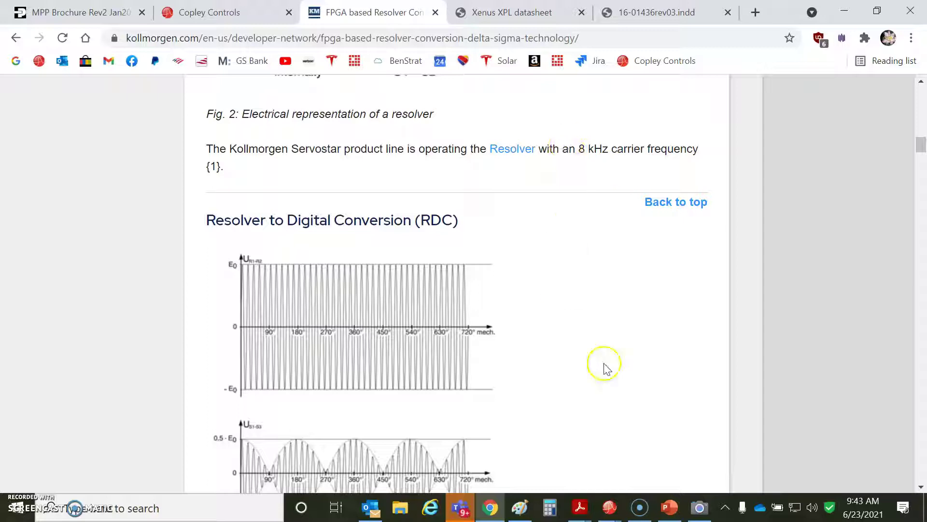
scroll(922, 491, "down", 3)
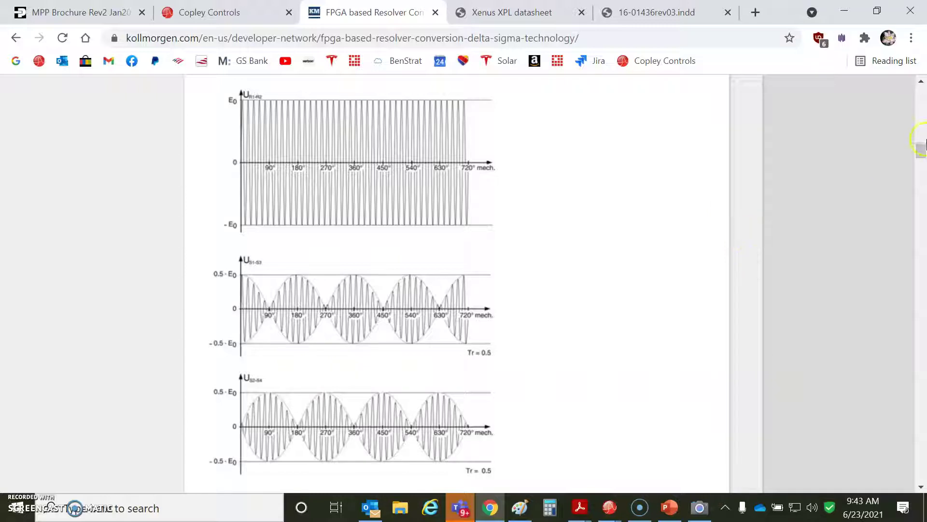
left_click_drag(924, 148, 919, 417)
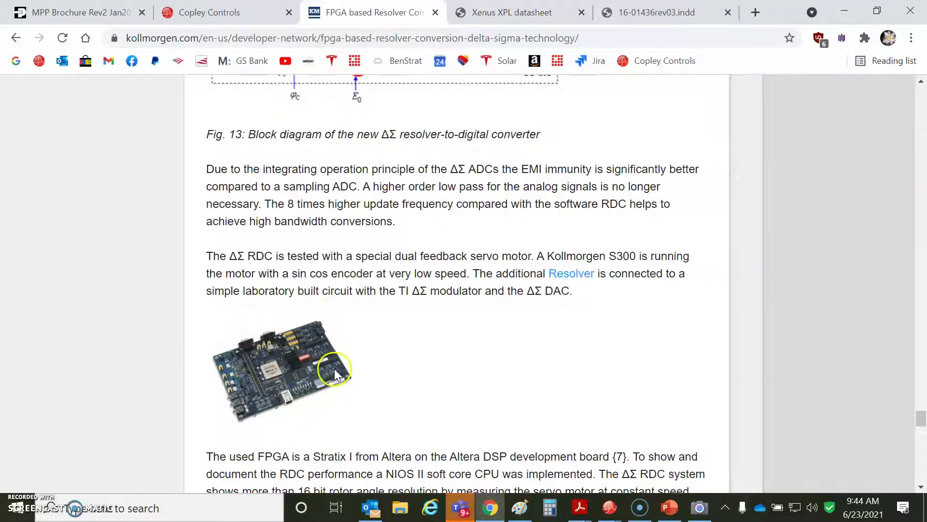
left_click(670, 508)
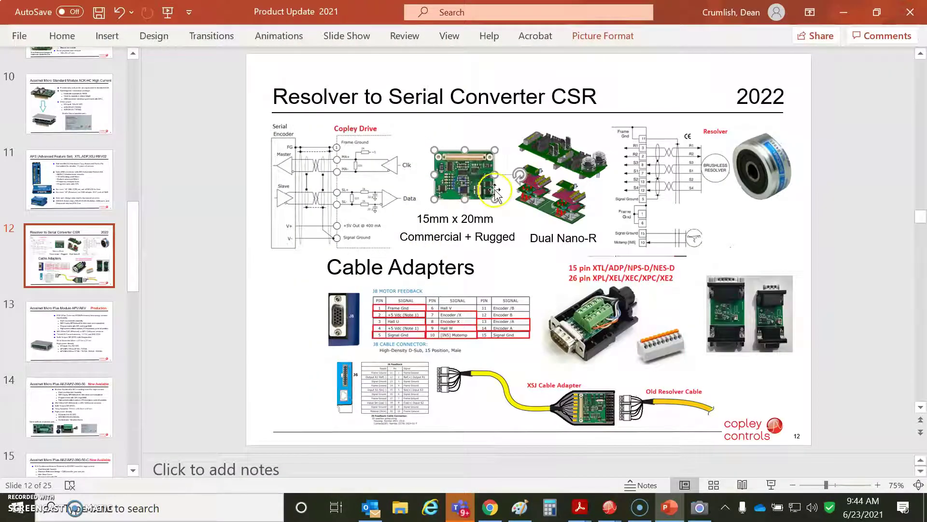
Step: Shrink the circuit-board picture on slide 12, select the connector picture, then minimize PowerPoint
left_click_drag(495, 199, 464, 179)
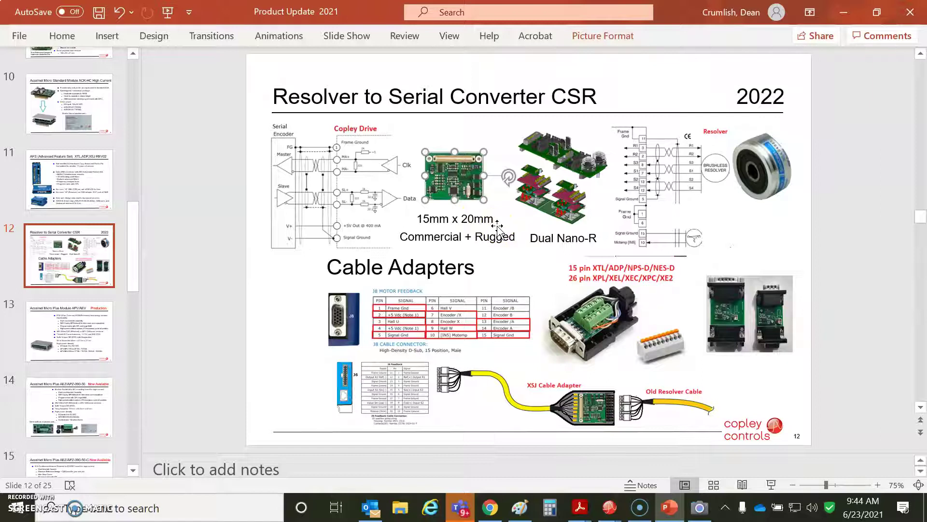
left_click(607, 334)
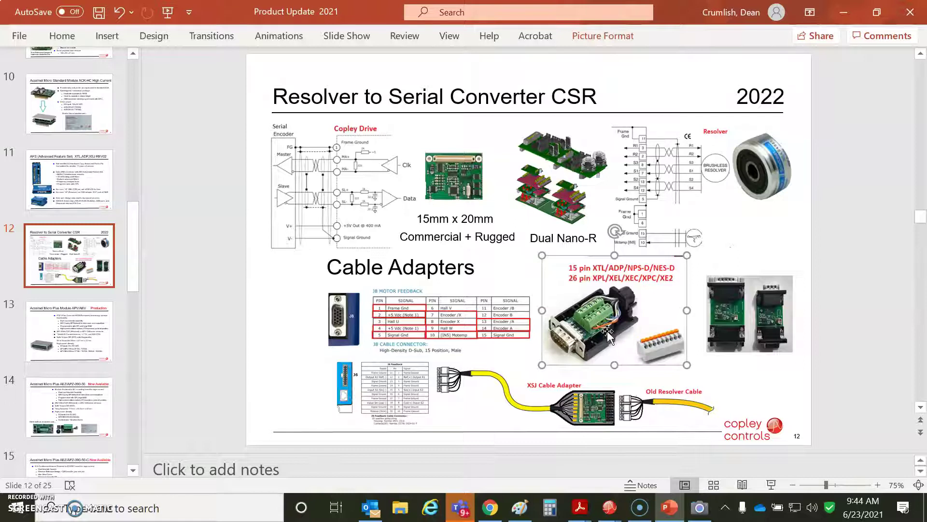
left_click(558, 349)
left_click(845, 15)
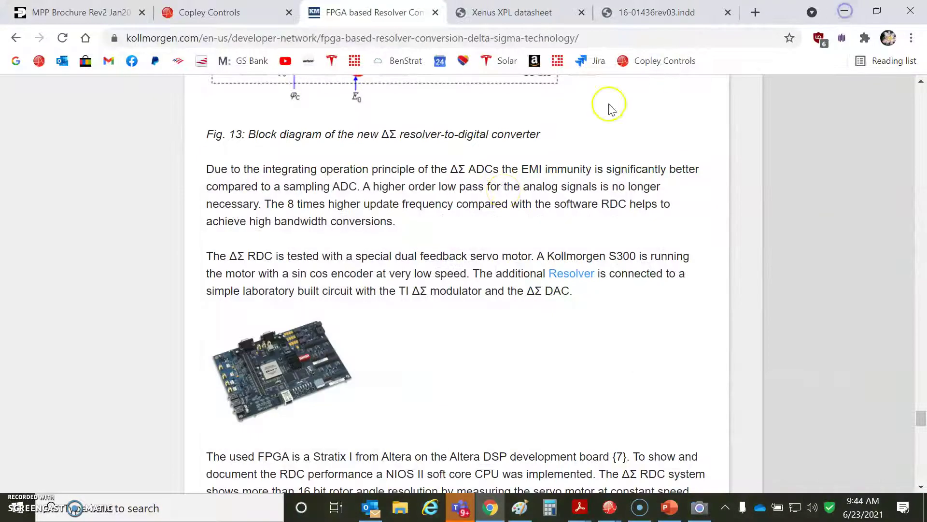
Step: Review the Xenus XPL resolver wiring on page 19 and the XPC datasheet's J5 resolver pins
left_click(522, 15)
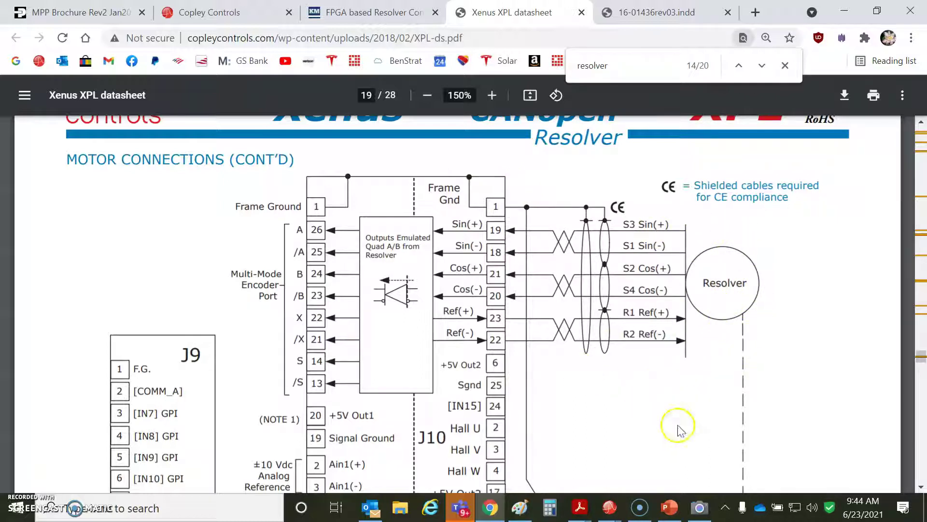
left_click(919, 479)
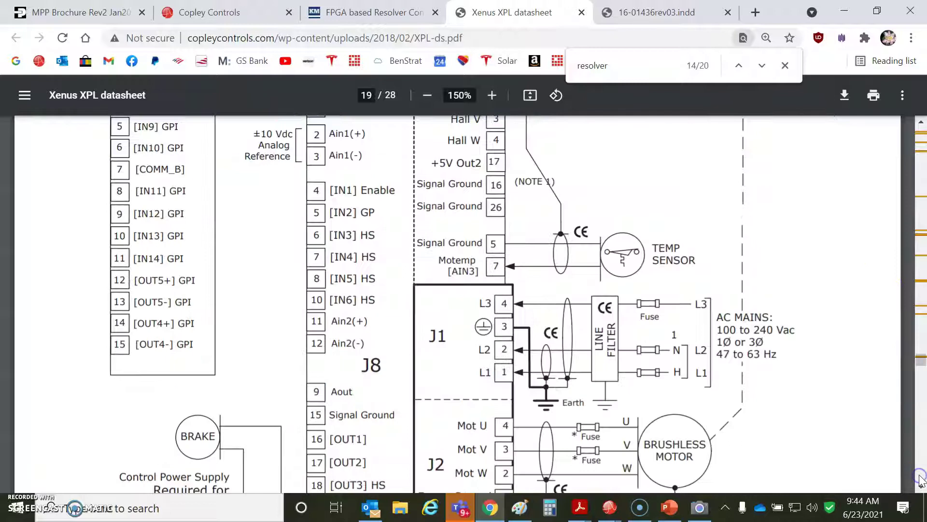
scroll(920, 487, "down", 1)
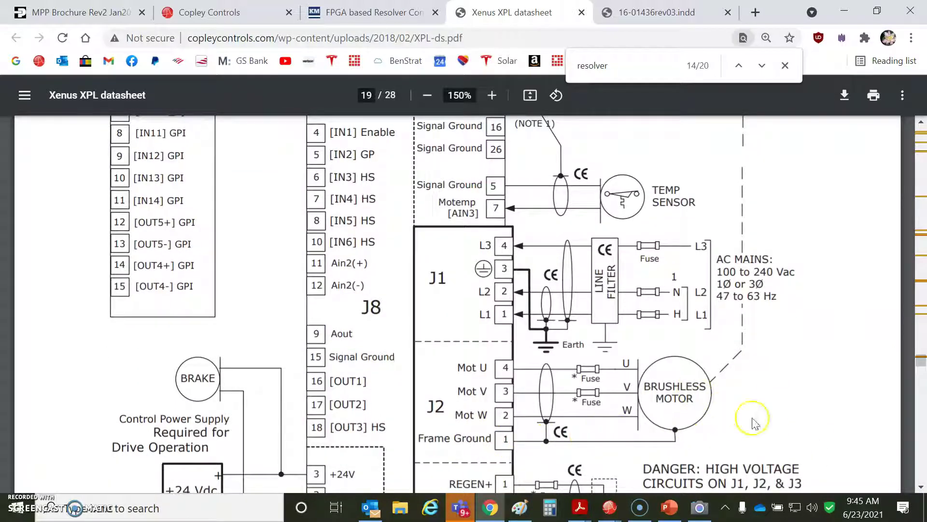
left_click(920, 123)
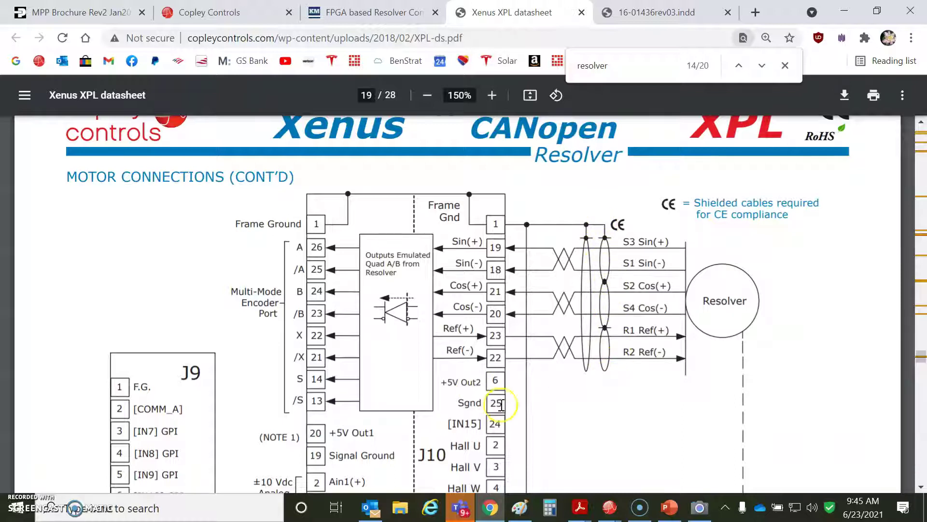
left_click(631, 18)
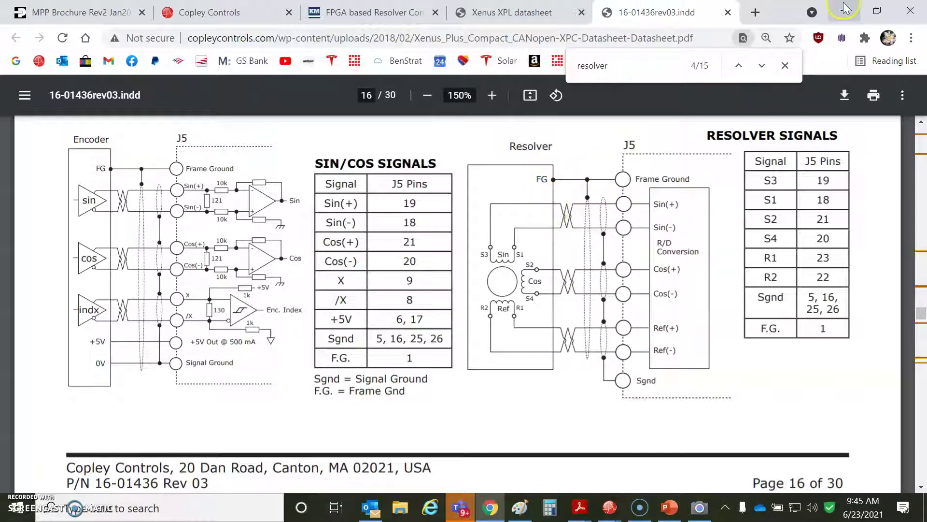
left_click(580, 506)
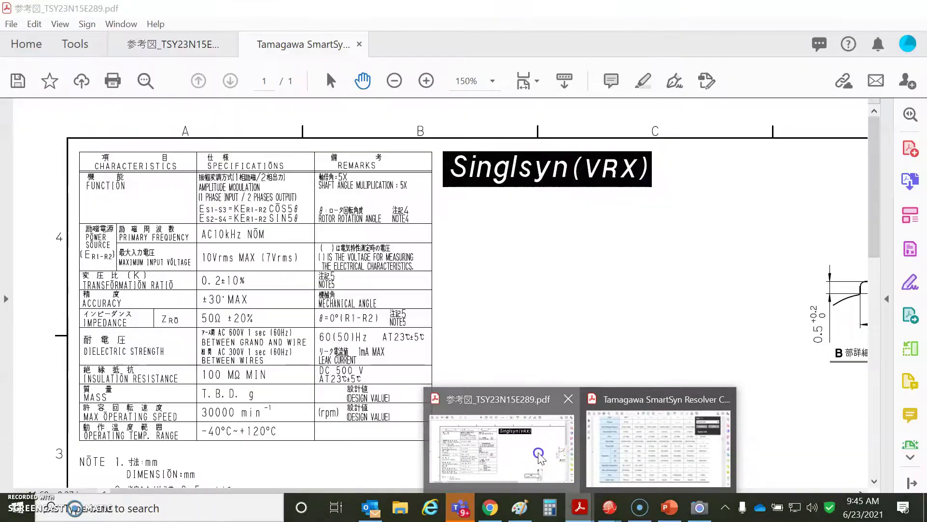
Step: Bring up the TSY23N15E289 reference drawing and inspect its Singlsyn (VRX) characteristics table
left_click(555, 466)
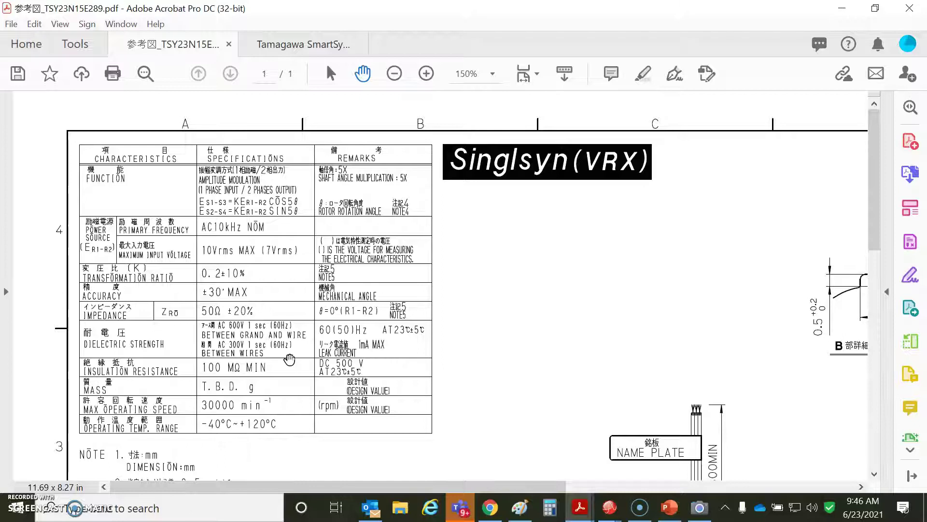
left_click(407, 369)
left_click(315, 372)
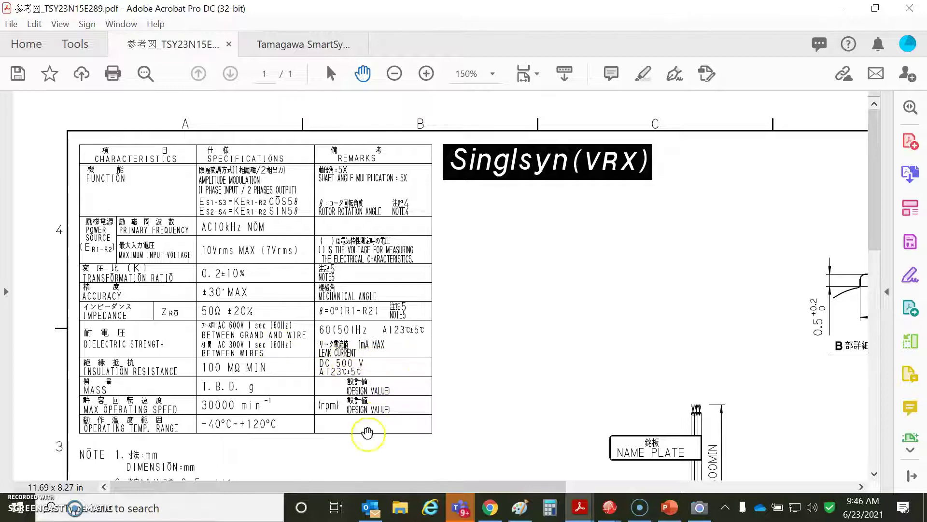
left_click(407, 409)
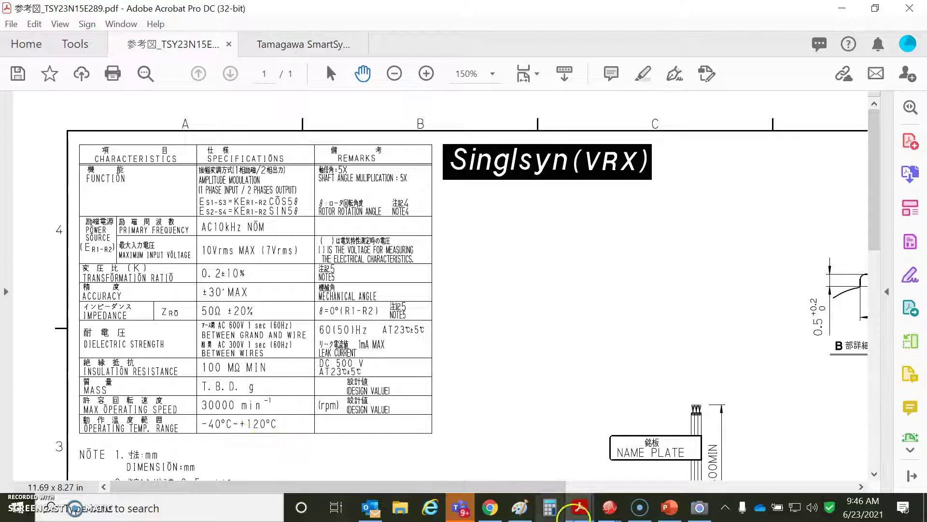
Step: Switch to the Tamagawa SmartSyn catalog and view the TS2605N1E64 Null Voltage and Phase Shift rows
mouse_move(579, 508)
left_click(609, 469)
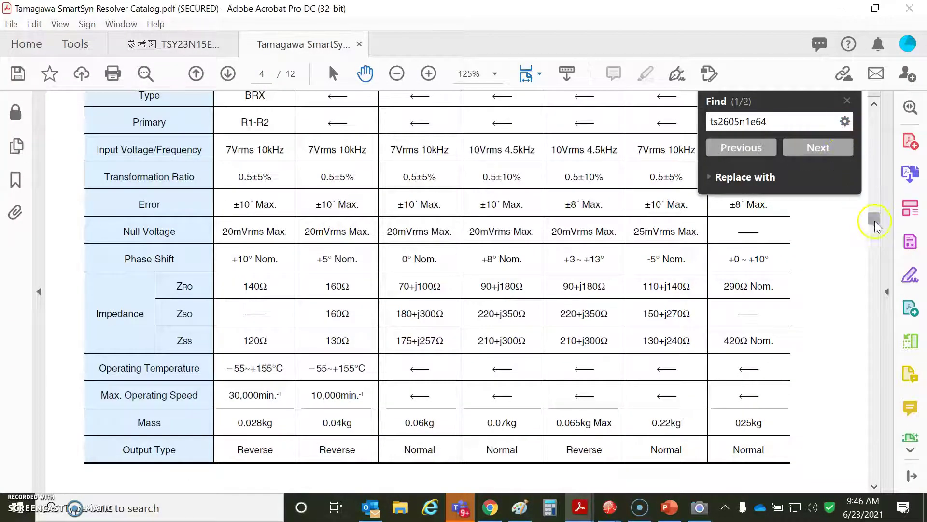
scroll(877, 218, "up", 5)
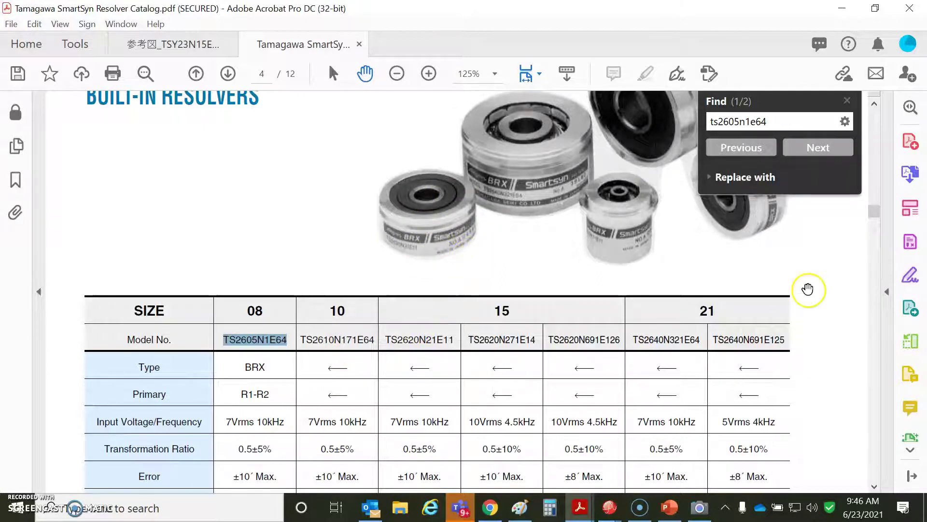
left_click(874, 486)
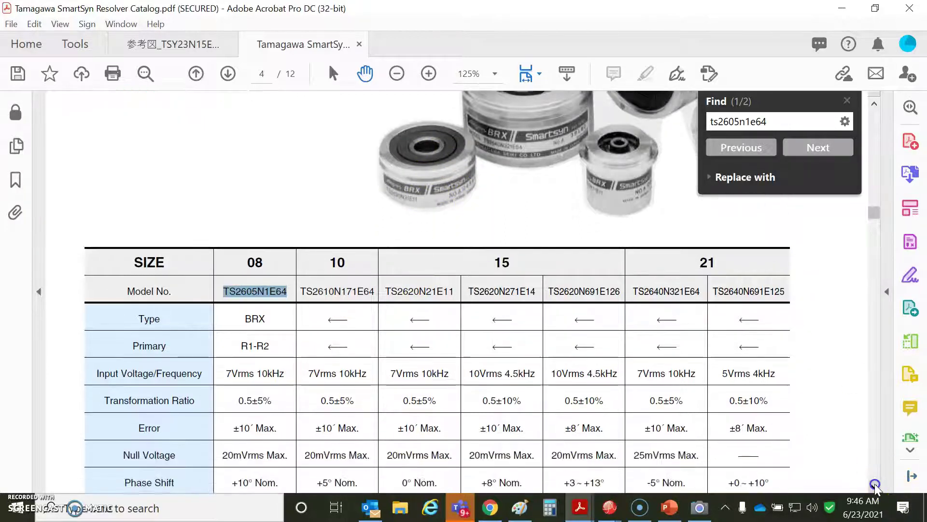
scroll(874, 487, "down", 3)
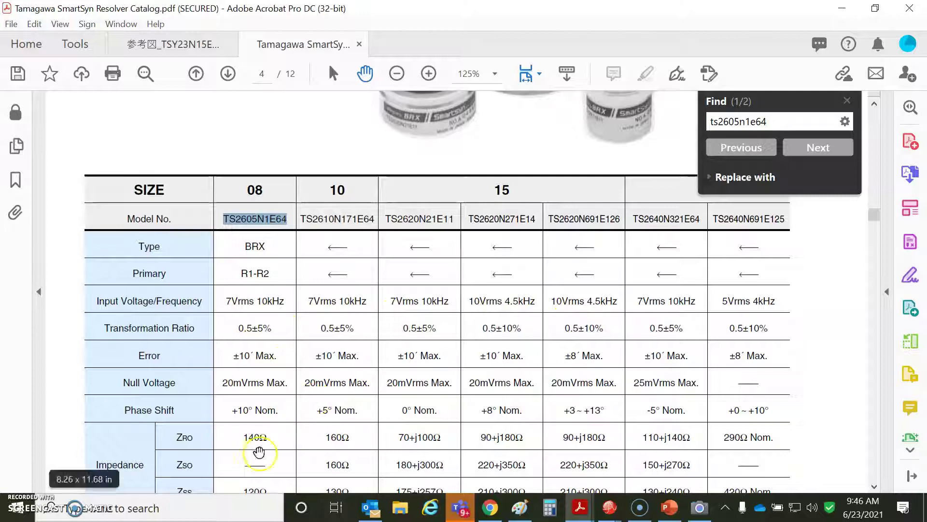
Step: Scroll the TS2605N1E64 specification table down to its Mass and Output Type rows
left_click(874, 486)
left_click(875, 487)
left_click(875, 487)
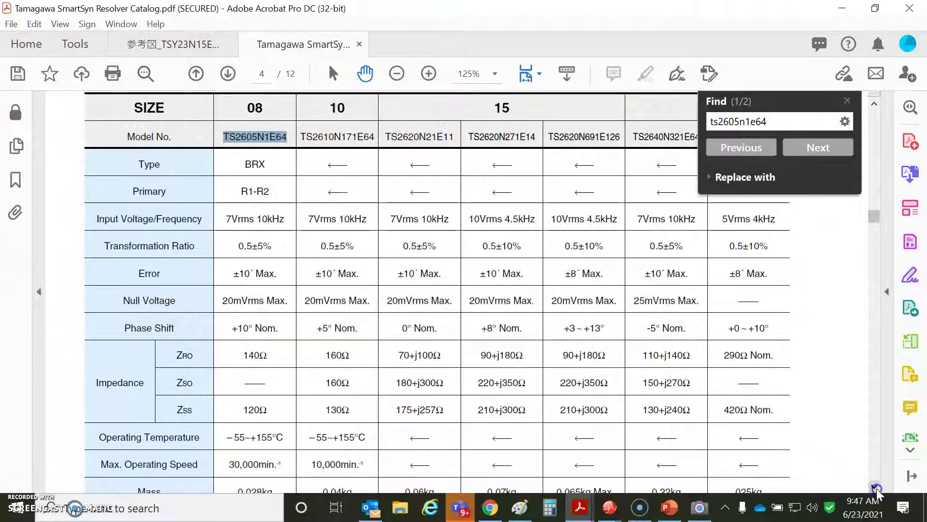
left_click(875, 487)
left_click(875, 487)
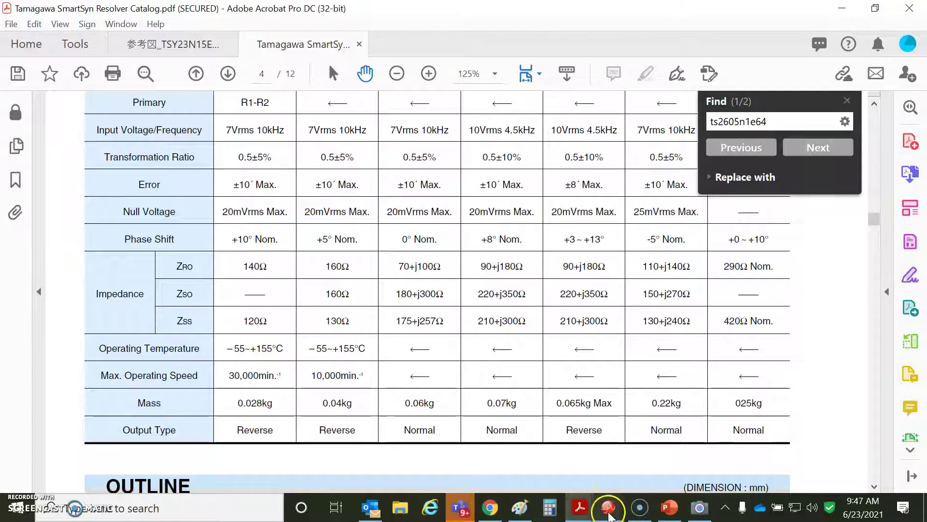
Step: Bring CME forward, start changing Setup settings, and keep Resolver as the motor feedback type
mouse_move(609, 513)
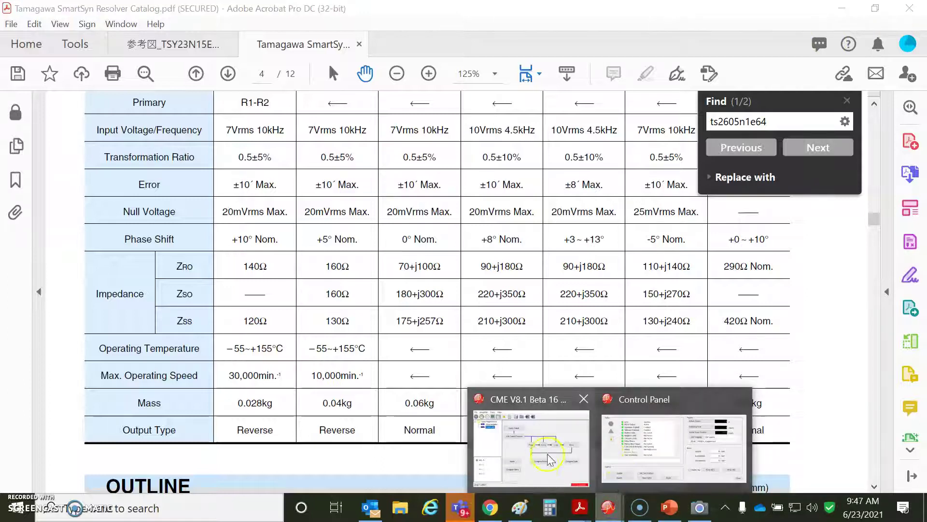
left_click(541, 487)
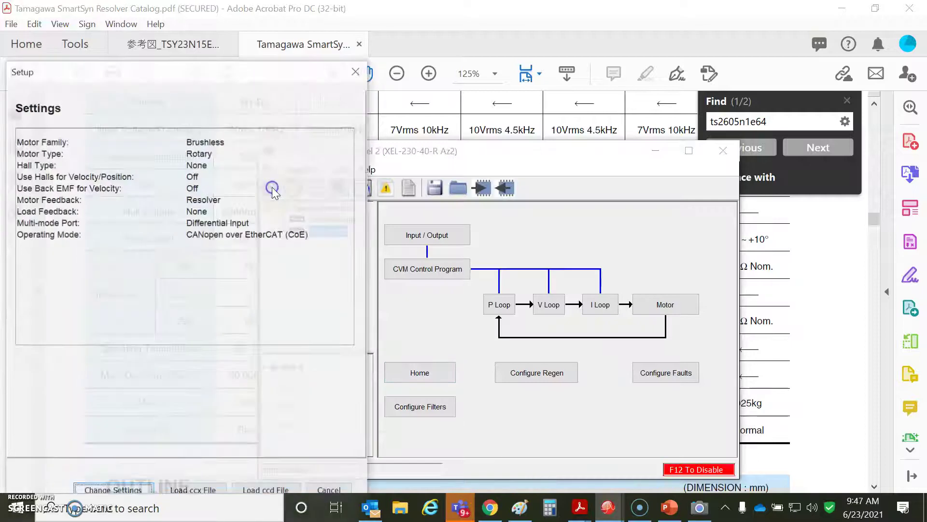
left_click_drag(235, 75, 295, 30)
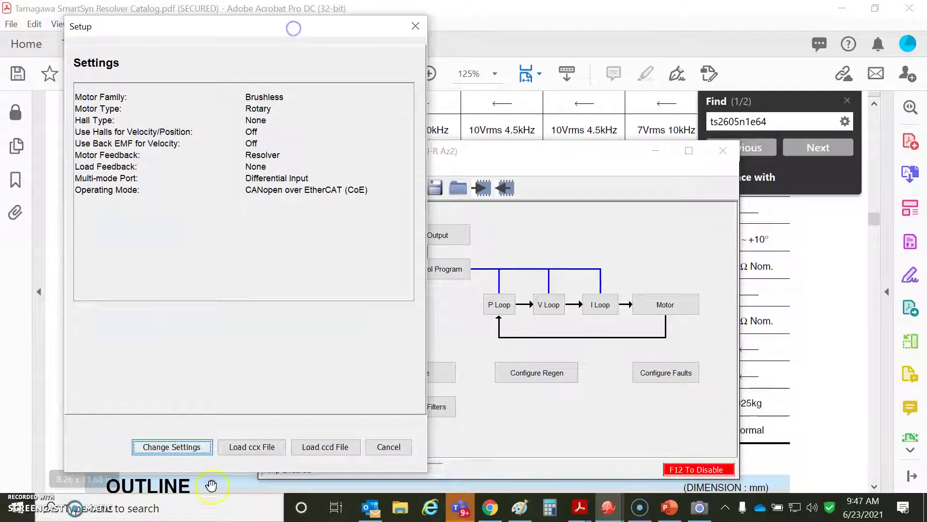
left_click(173, 447)
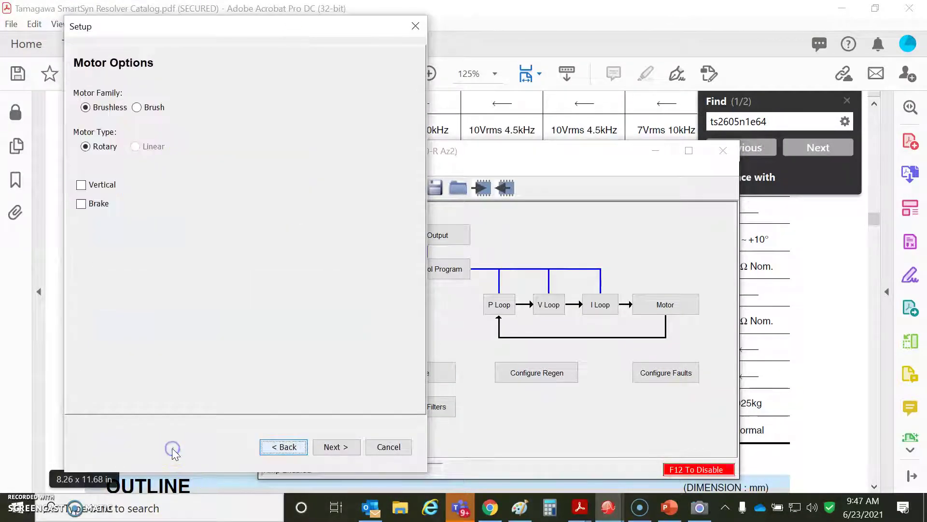
left_click(335, 445)
left_click(268, 126)
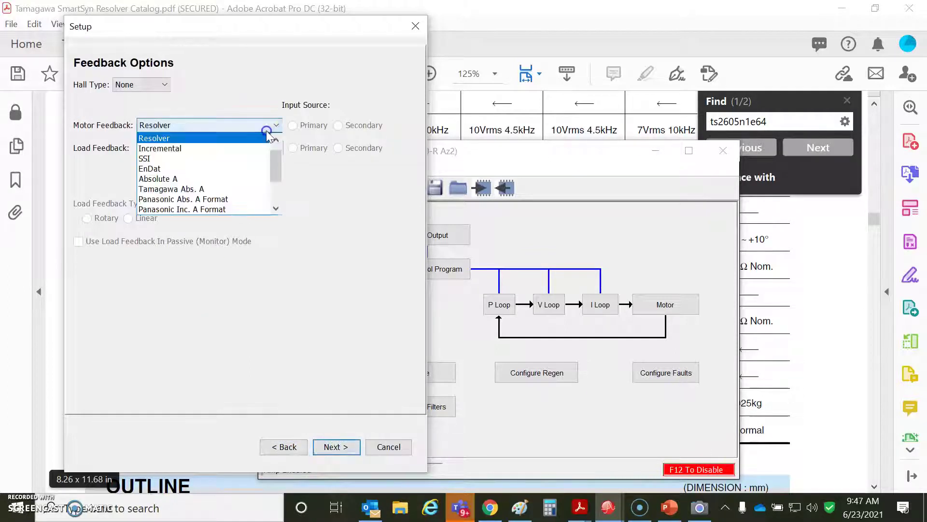
mouse_move(276, 158)
left_mouse_down()
mouse_move(275, 209)
mouse_move(278, 157)
left_mouse_up()
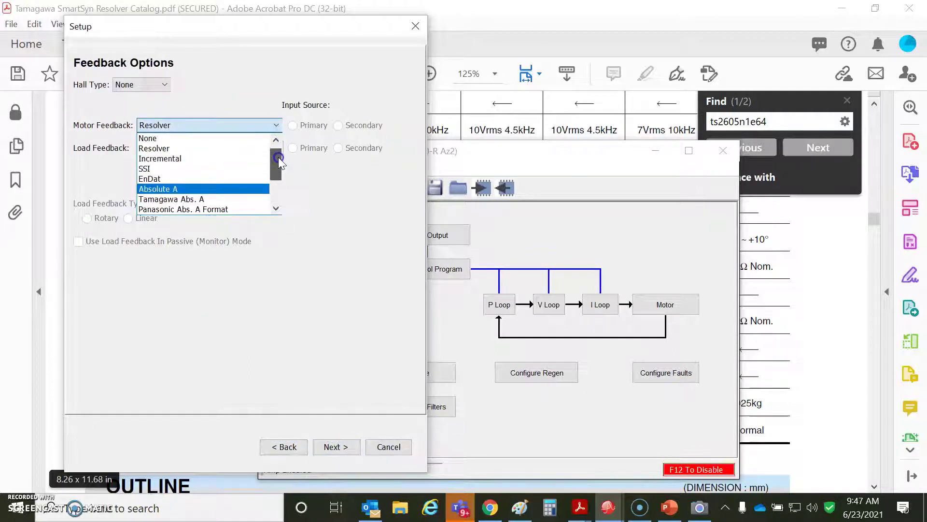
left_click(229, 149)
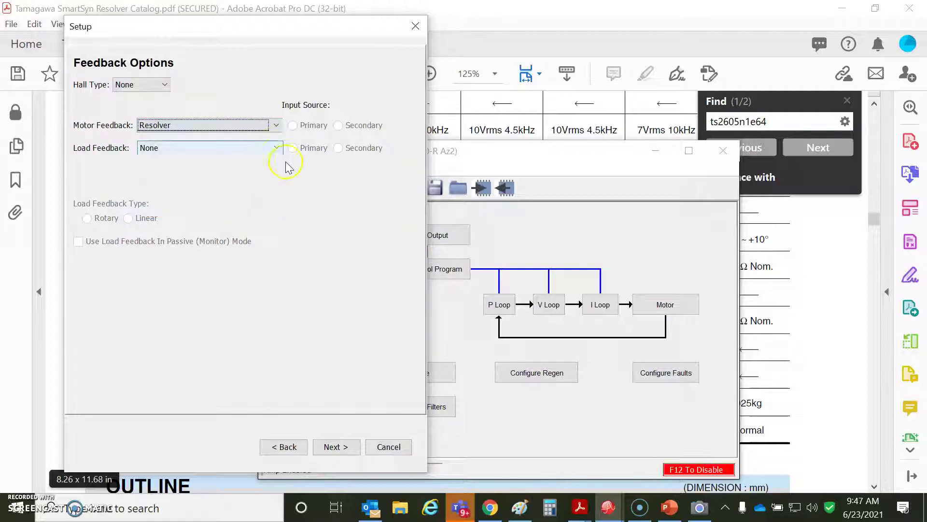
Step: Confirm 16384 counts per rev and 1 resolver cycle, then close Setup without finishing
left_click(344, 447)
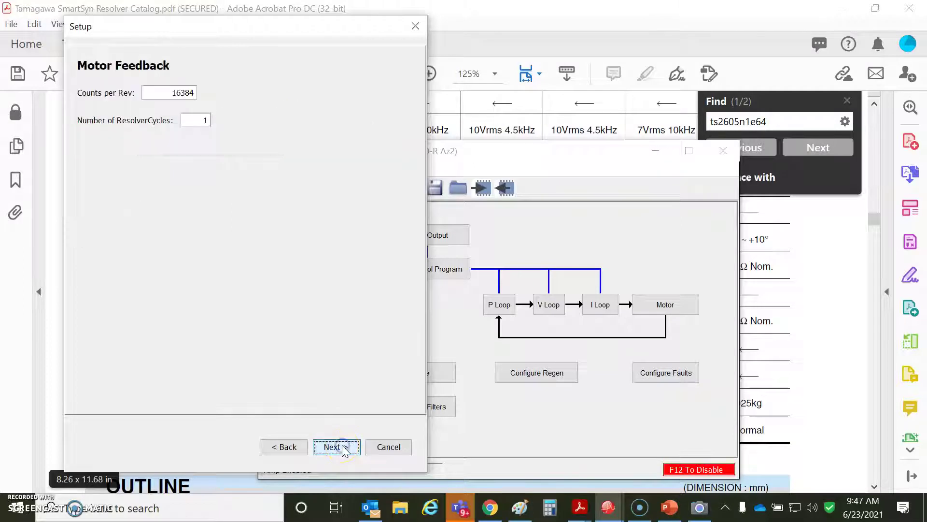
left_click_drag(156, 92, 209, 95)
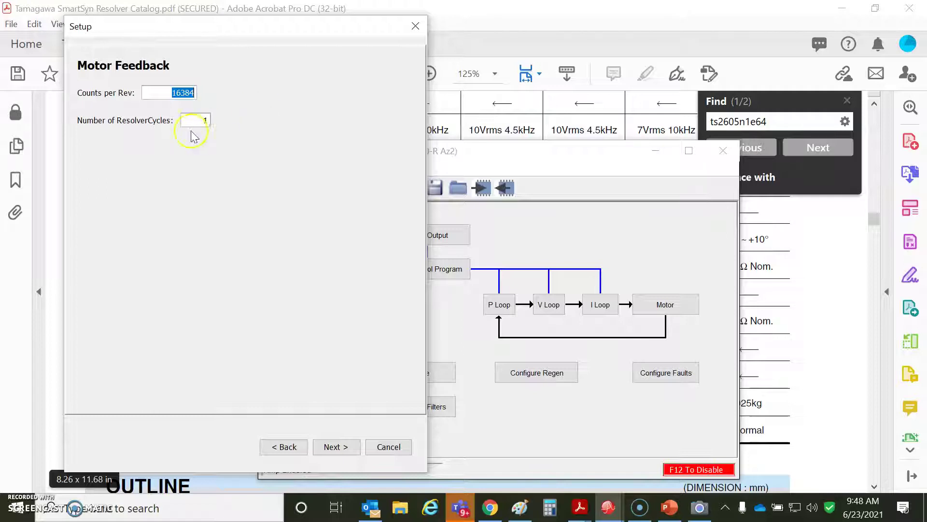
left_click_drag(195, 121, 240, 130)
left_click(356, 448)
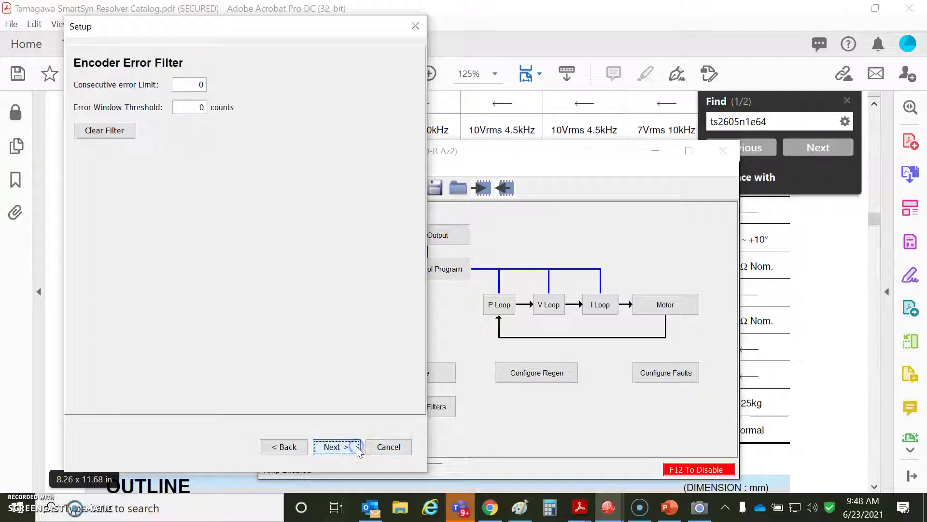
left_click(356, 446)
left_click(356, 446)
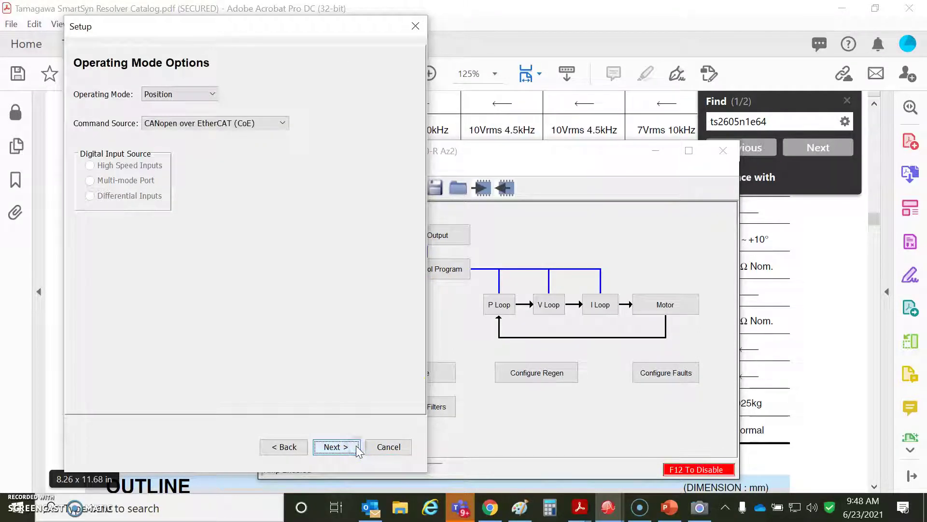
left_click(356, 446)
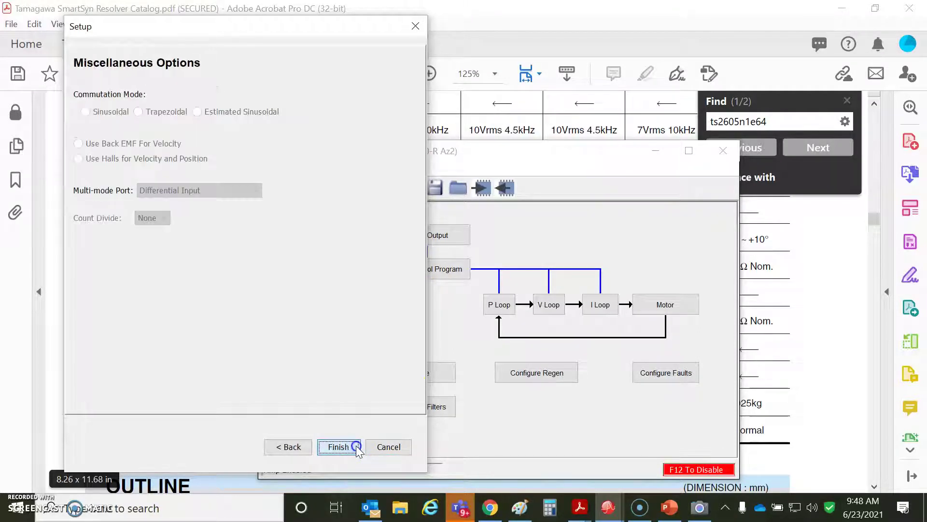
left_click(414, 25)
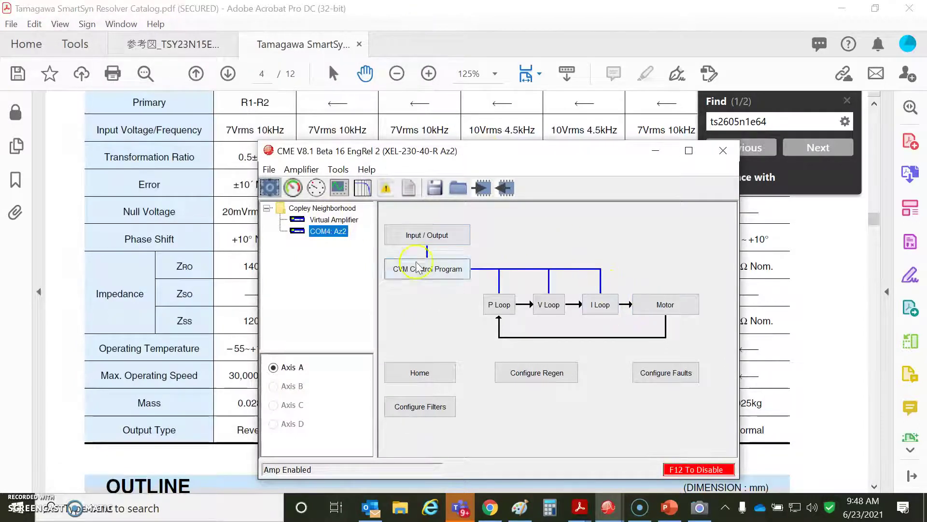
Step: Glance at the motor data, then open the Scope and check its 60 rpm trajectory limits
left_click(653, 304)
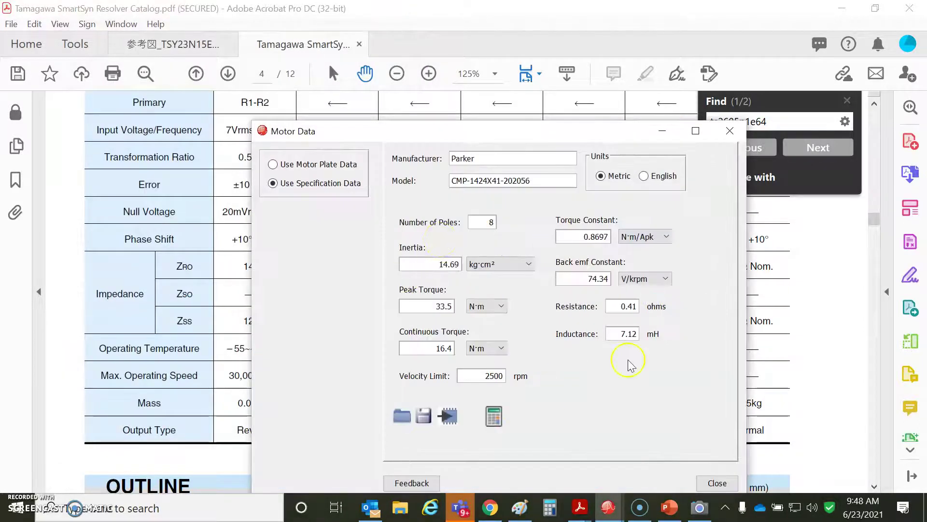
left_click(727, 132)
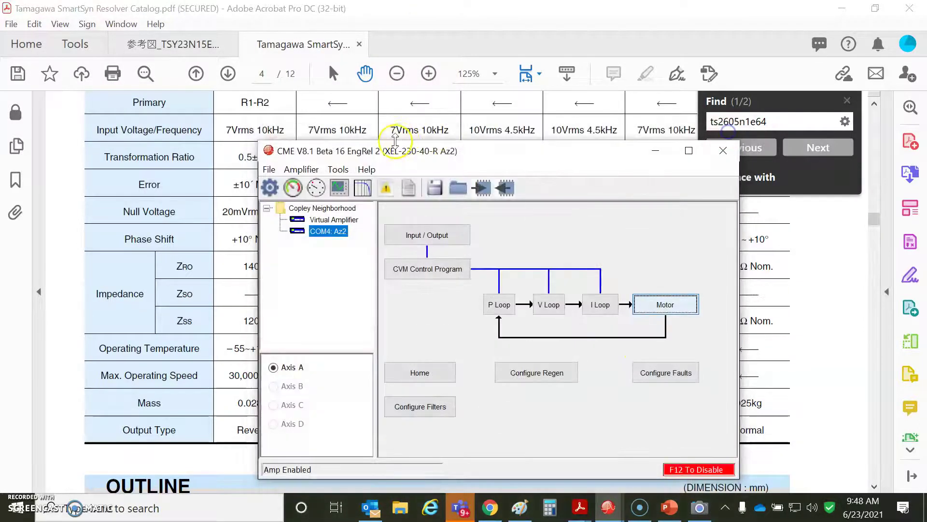
left_click(338, 186)
left_click_drag(394, 82, 561, 32)
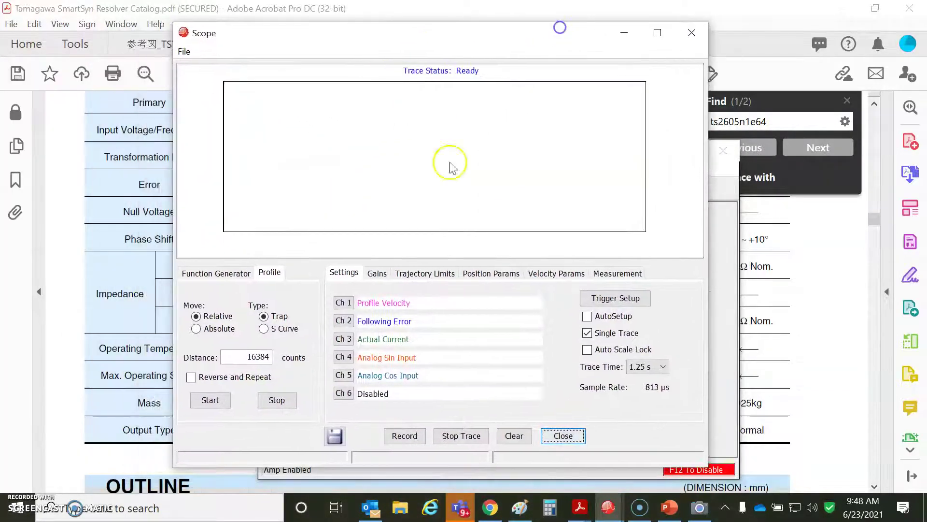
left_click(423, 274)
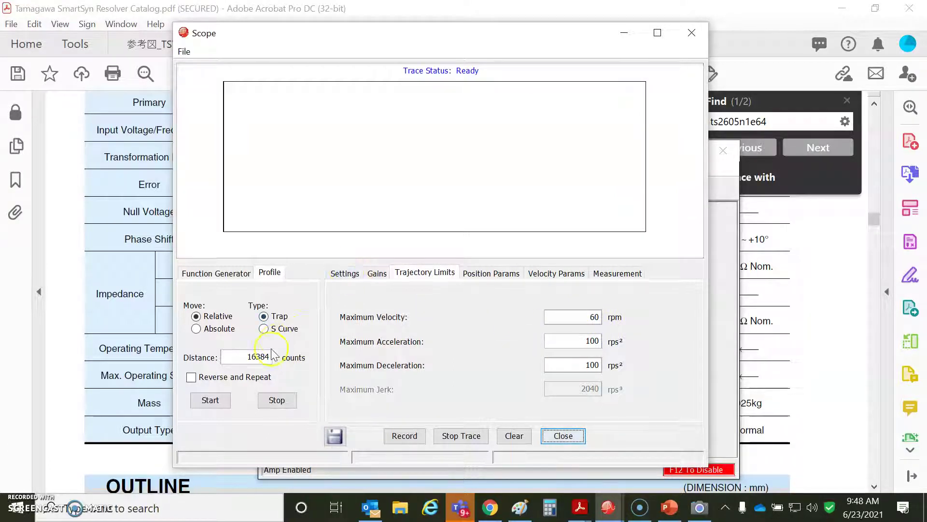
left_click(344, 274)
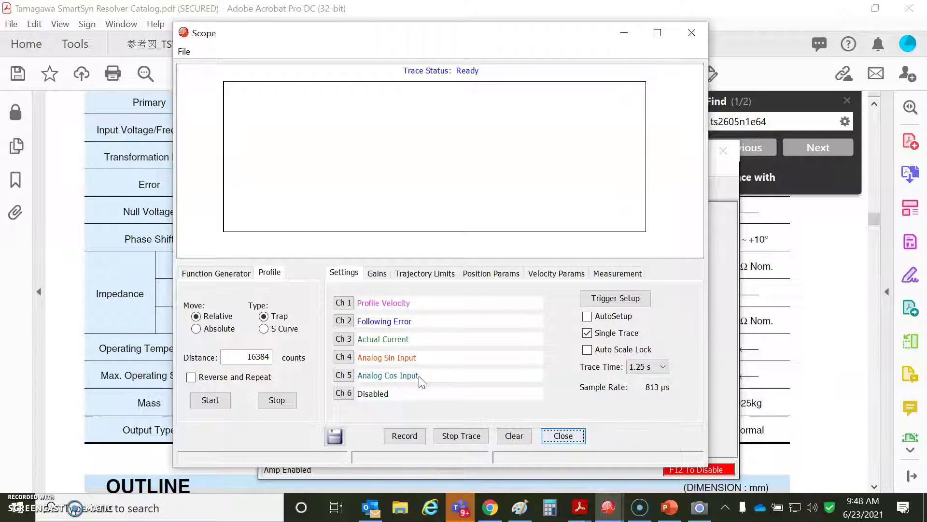
Step: Run the 16384-count move to capture sine and cosine envelopes, then open Channel 4's trace variables
left_click(212, 401)
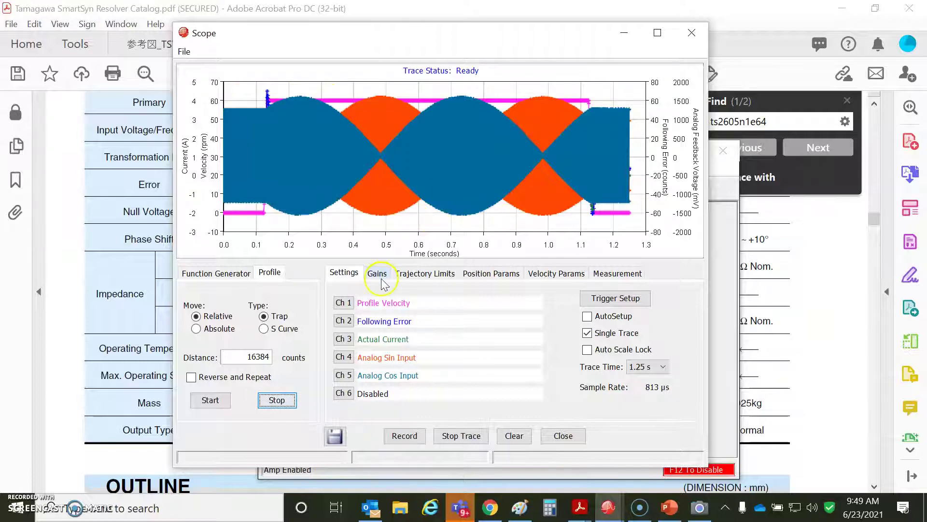
left_click(345, 357)
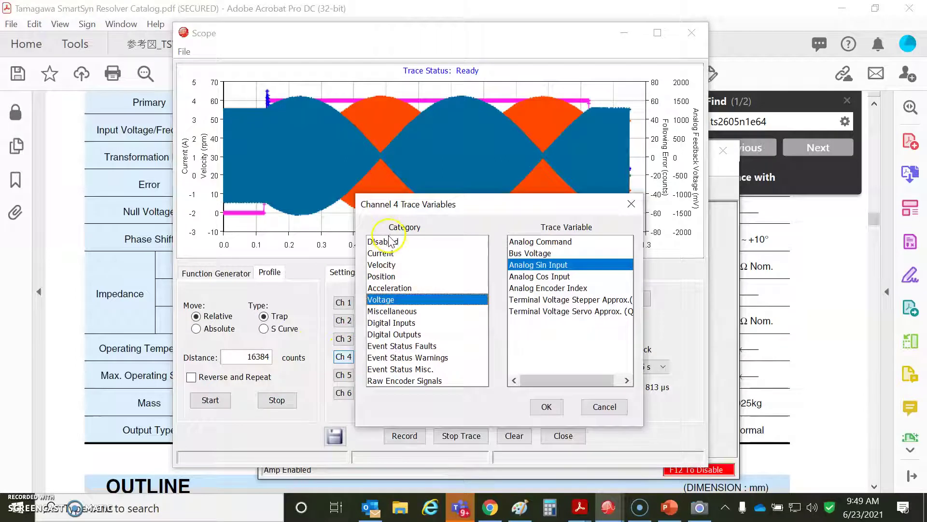
Step: Disable scope channels 4 and 5, retrace the move, and zoom into velocity over 0–0.10 s
left_click(389, 240)
left_click(546, 406)
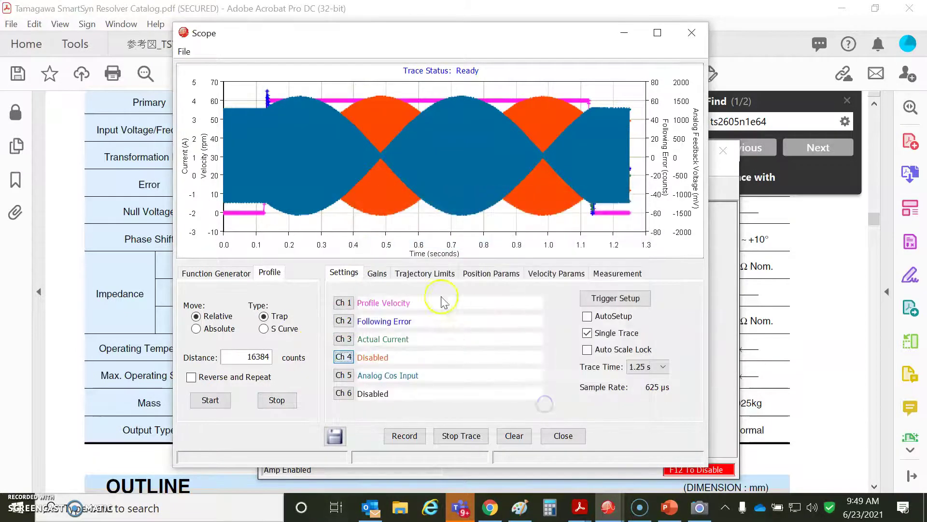
left_click(344, 375)
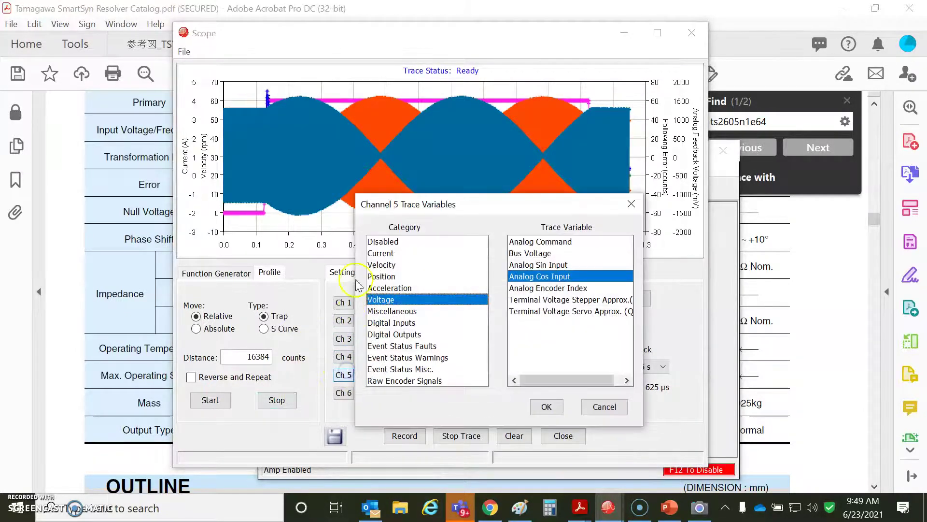
left_click(387, 241)
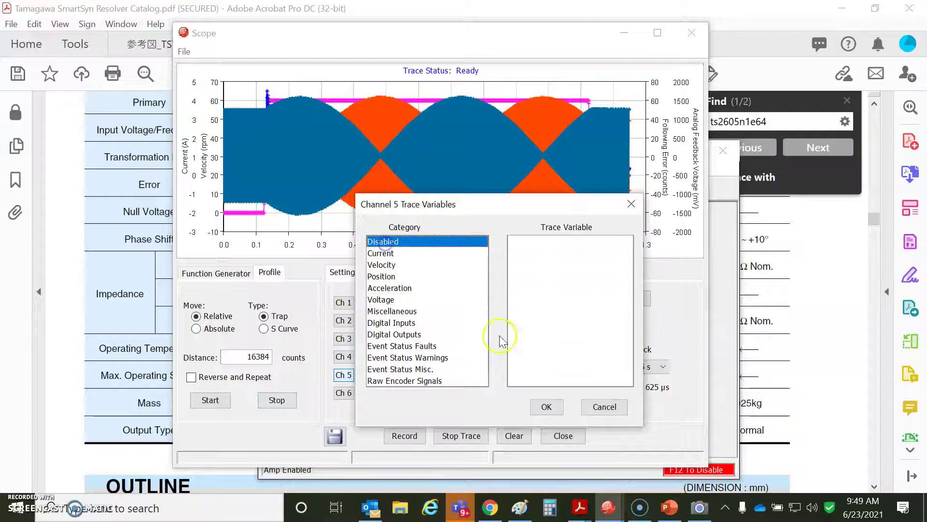
left_click(546, 406)
left_click(210, 399)
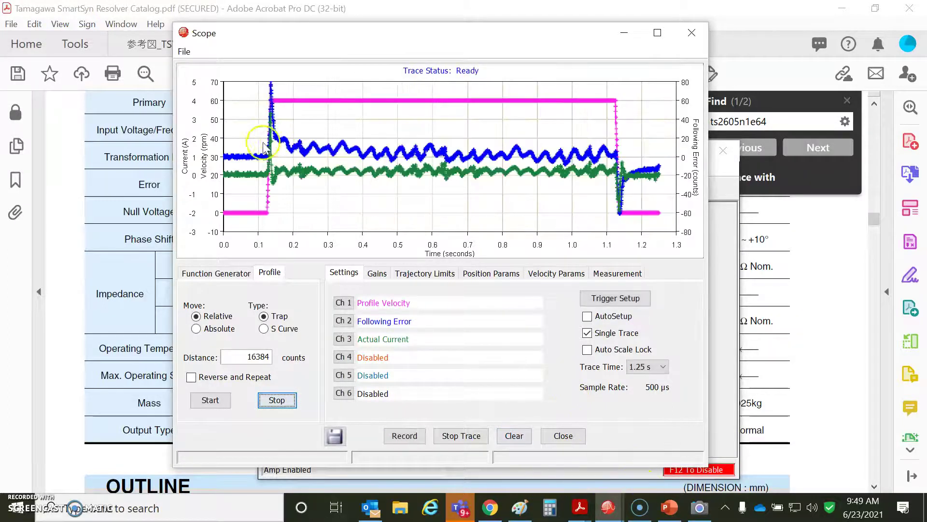
left_click_drag(220, 155, 222, 152)
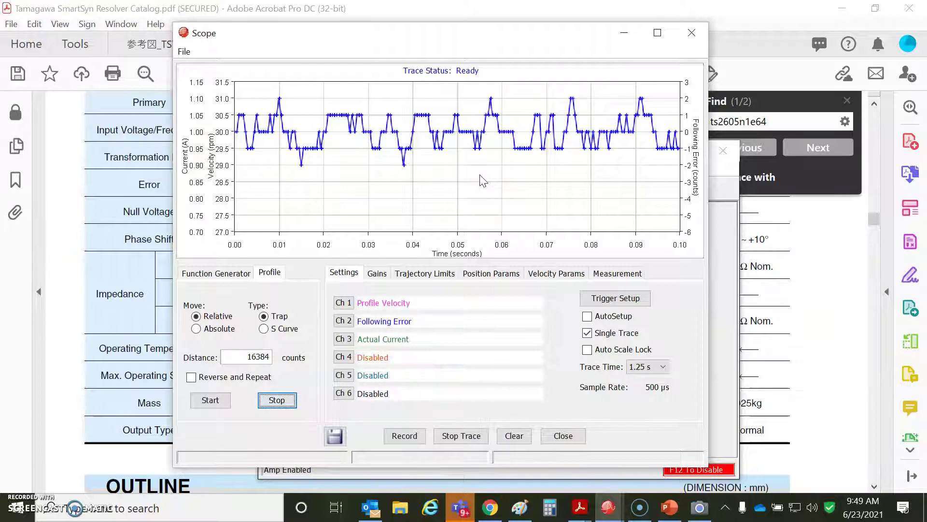
Step: Close the scope and scroll the Motor Issues email to the AZ2 feedback cable wiring diagram
left_click(691, 32)
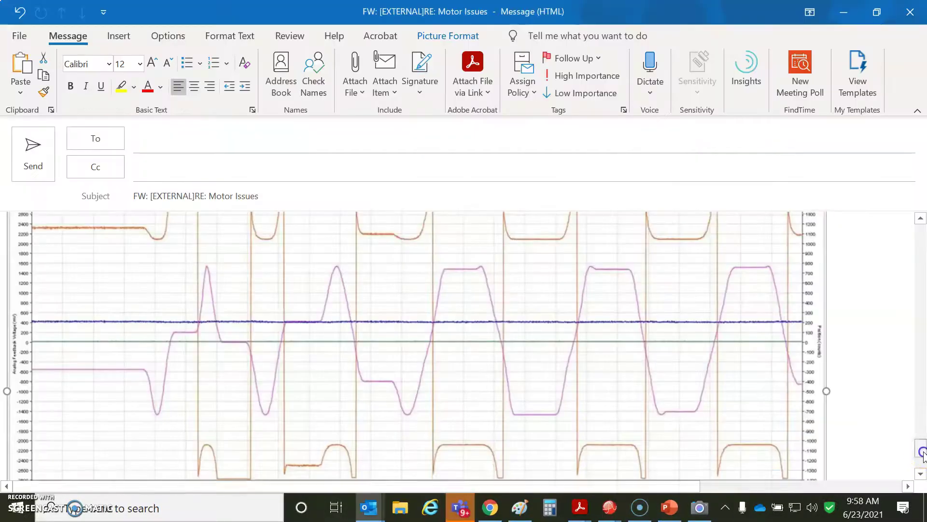
scroll(923, 447, "up", 2)
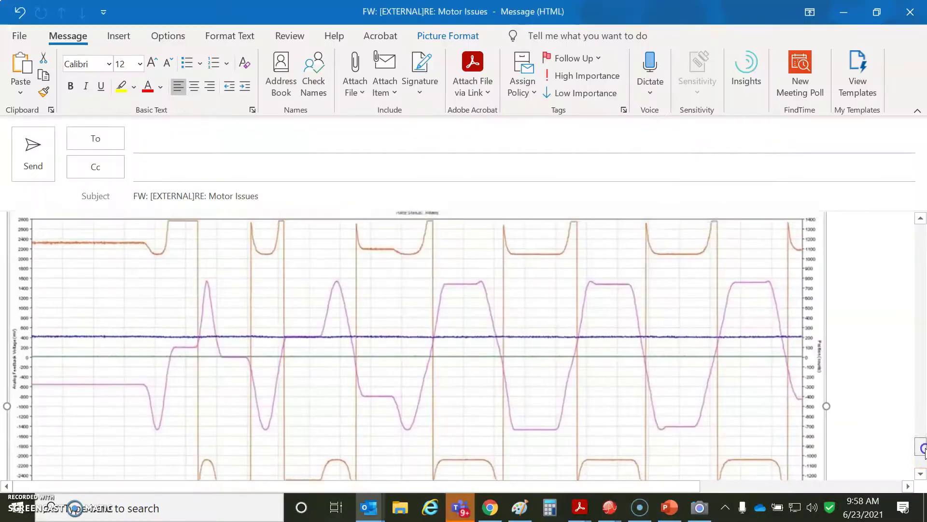
scroll(922, 446, "down", 1)
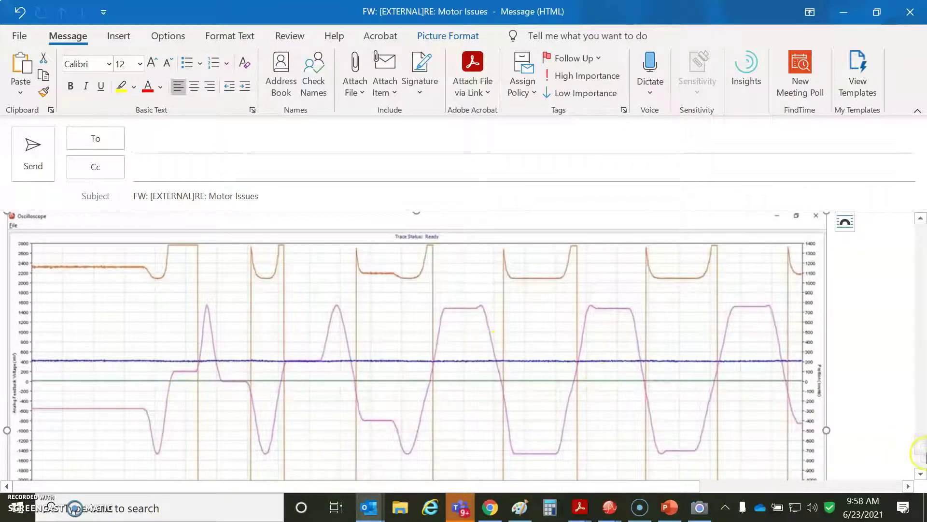
left_click_drag(922, 447, 922, 362)
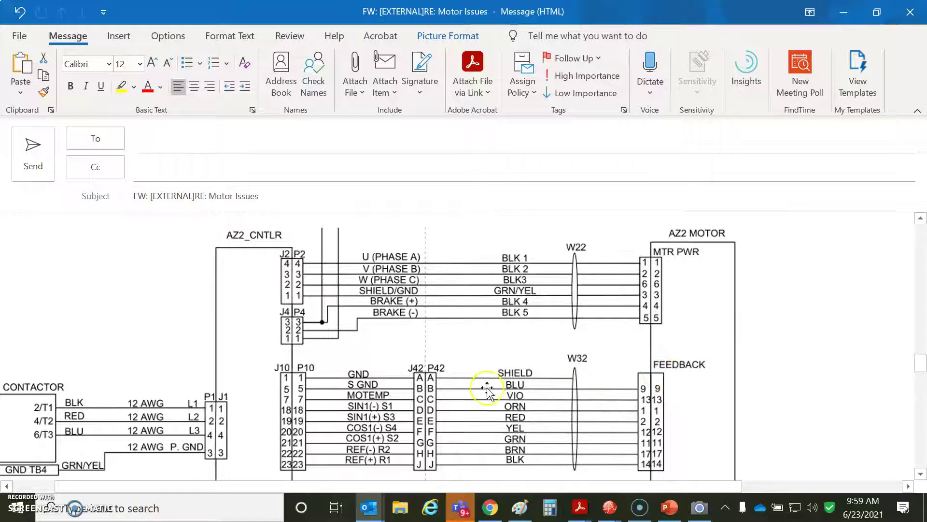
Step: Scroll the Motor Issues email up to the XPL CANopen Resolver diagram with the crossed-out shield ground
left_click(921, 219)
left_click_drag(920, 221, 921, 221)
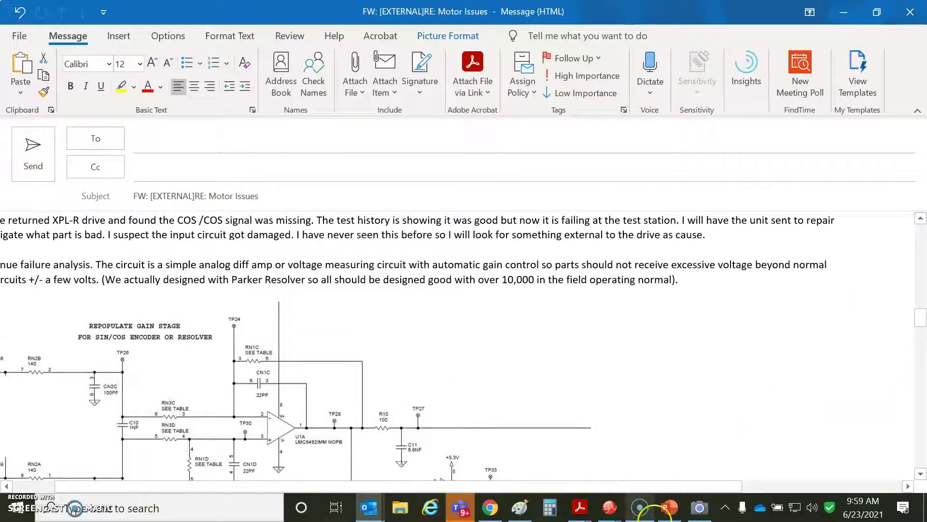
left_click_drag(623, 489, 410, 489)
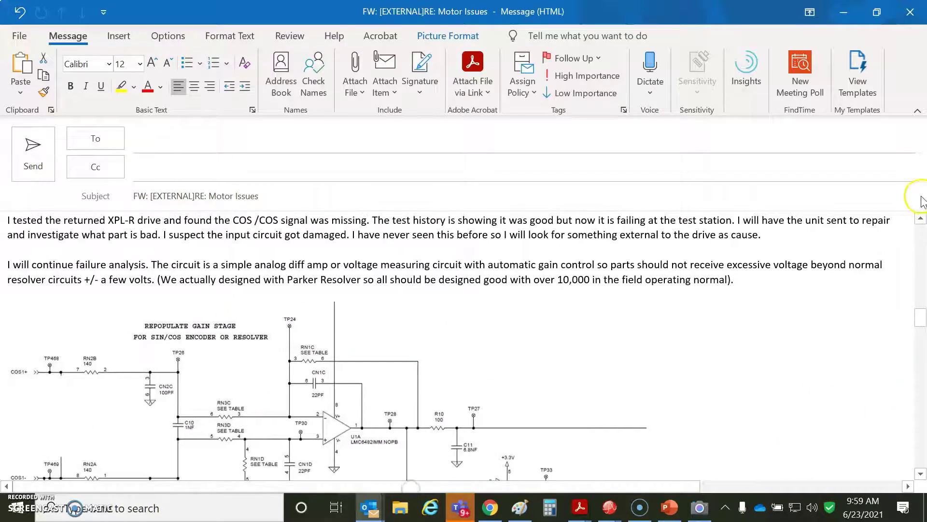
left_click_drag(921, 222, 920, 221)
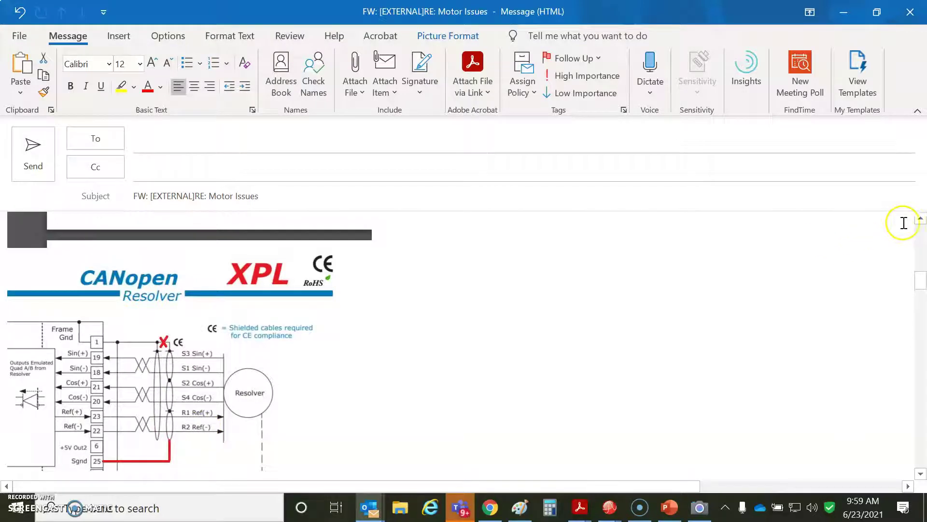
Step: Scroll up past the SHIELD AT MOTOR CASE photo to the paragraph on the shield connection
left_click(920, 219)
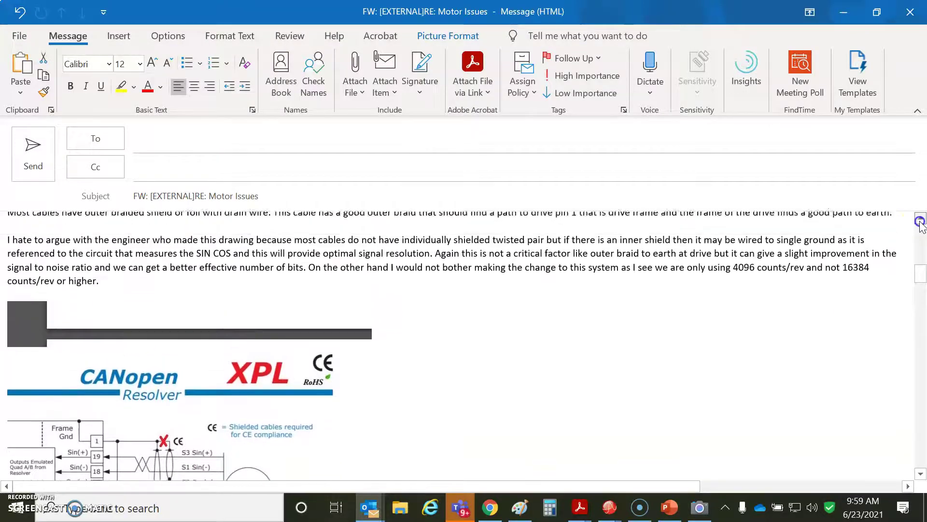
left_click_drag(920, 221, 920, 221)
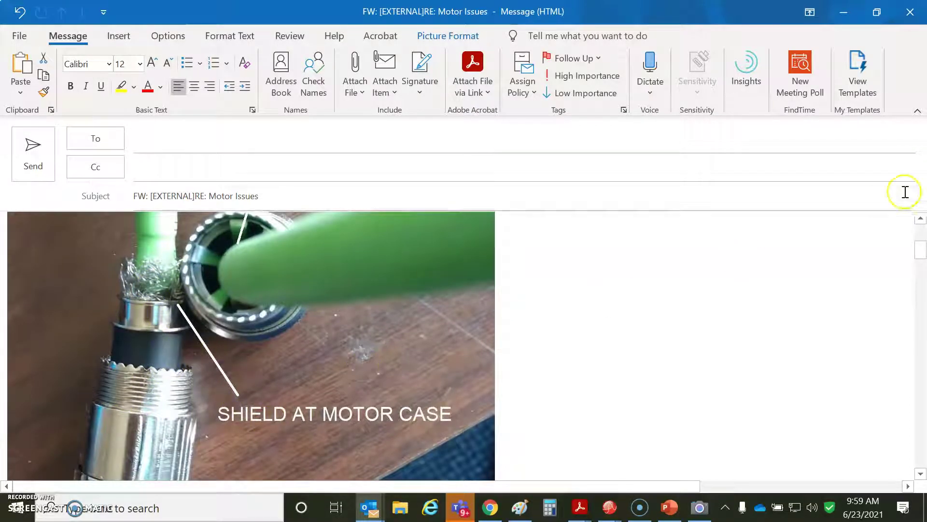
left_click(920, 217)
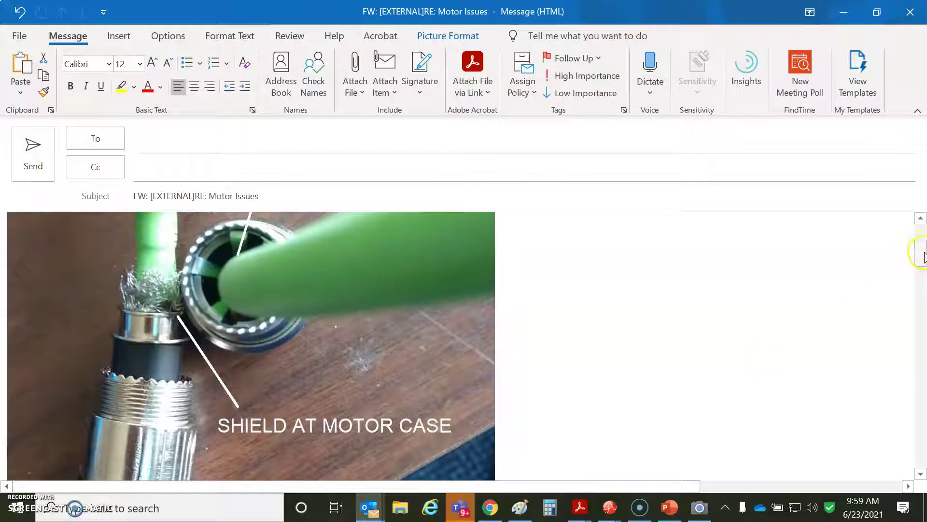
left_click_drag(923, 254, 923, 228)
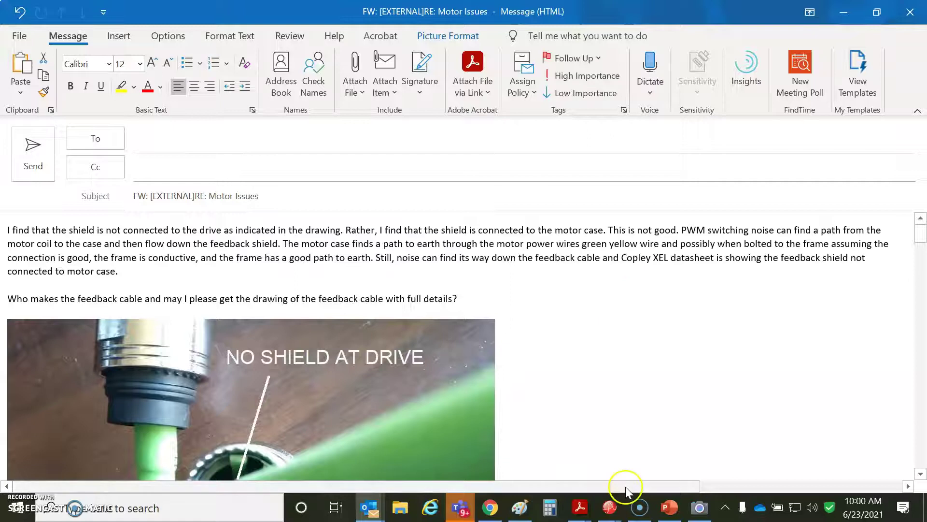
Step: Scroll down until the NO SHIELD AT DRIVE photo with the loose shield braid fills the view
left_click(921, 474)
scroll(921, 474, "down", 5)
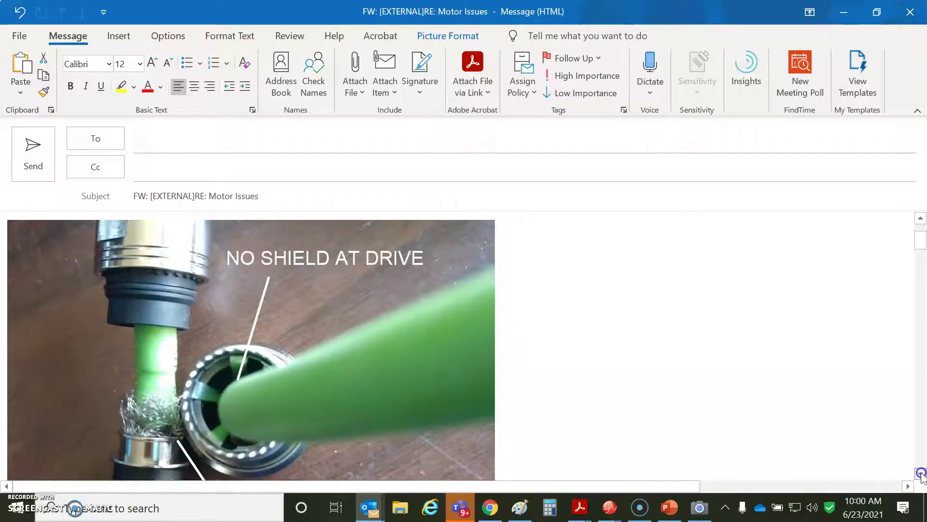